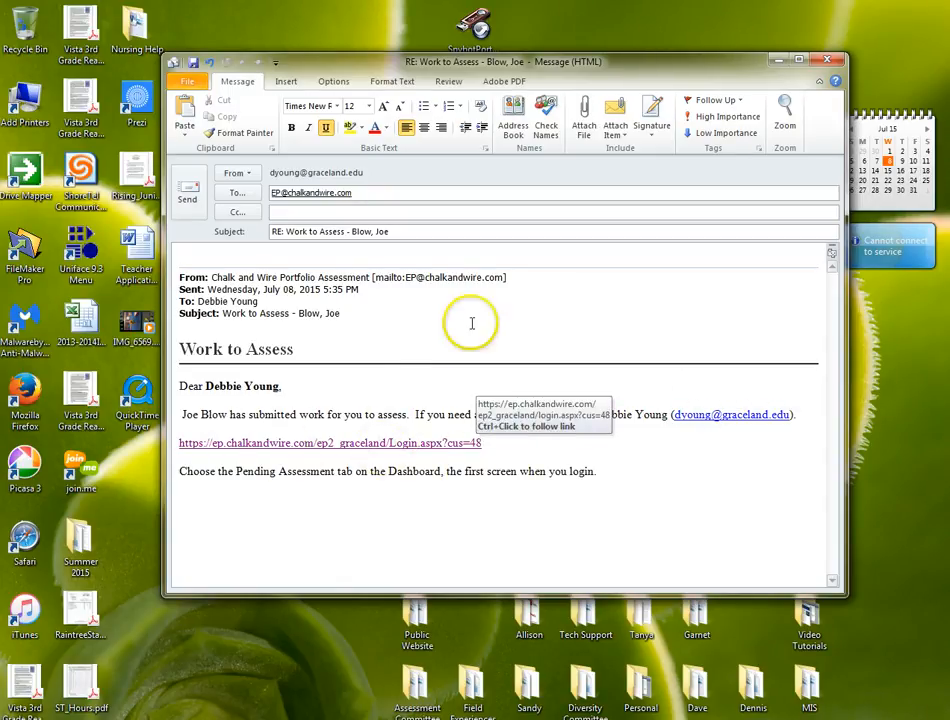
- Close the "Work to Assess" e-mail reply without keeping its draft
click(832, 63)
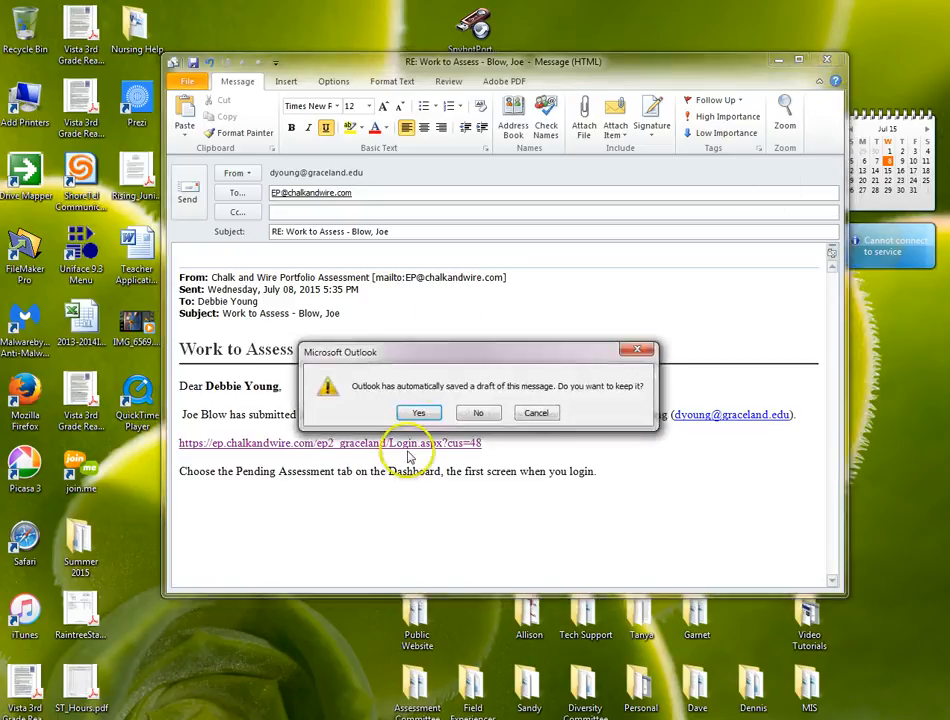
click(475, 413)
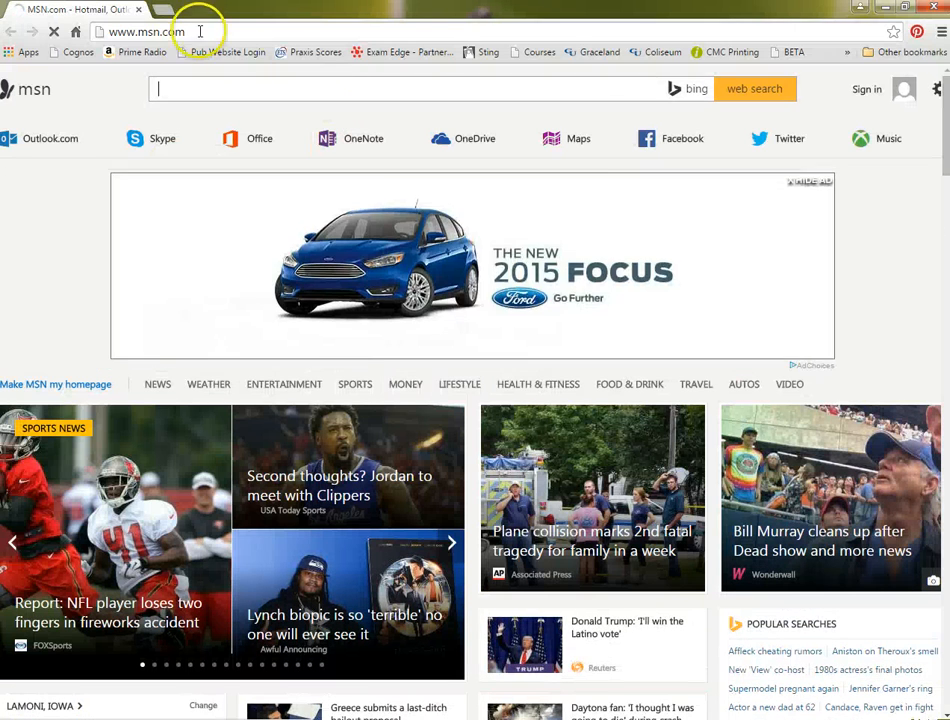
drag(200, 31, 113, 31)
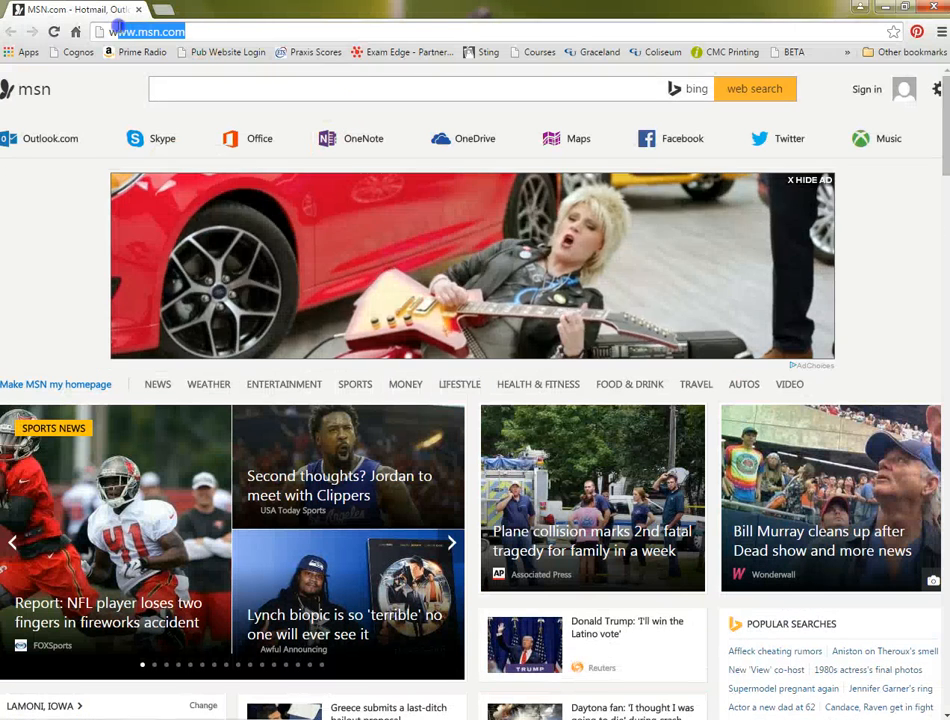
text(www.chal)
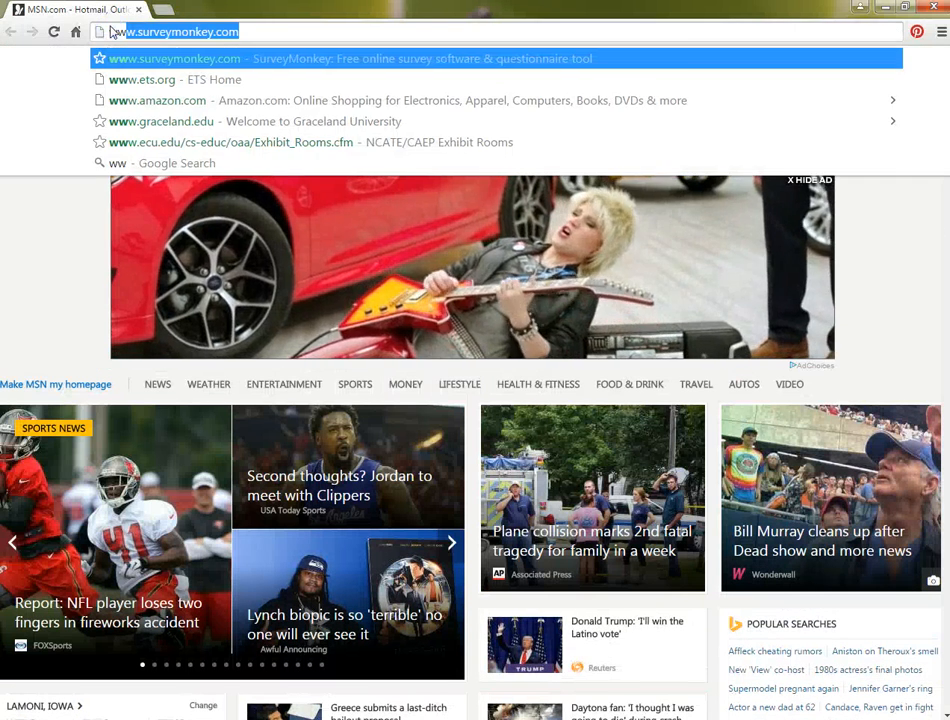
text(kandwire)
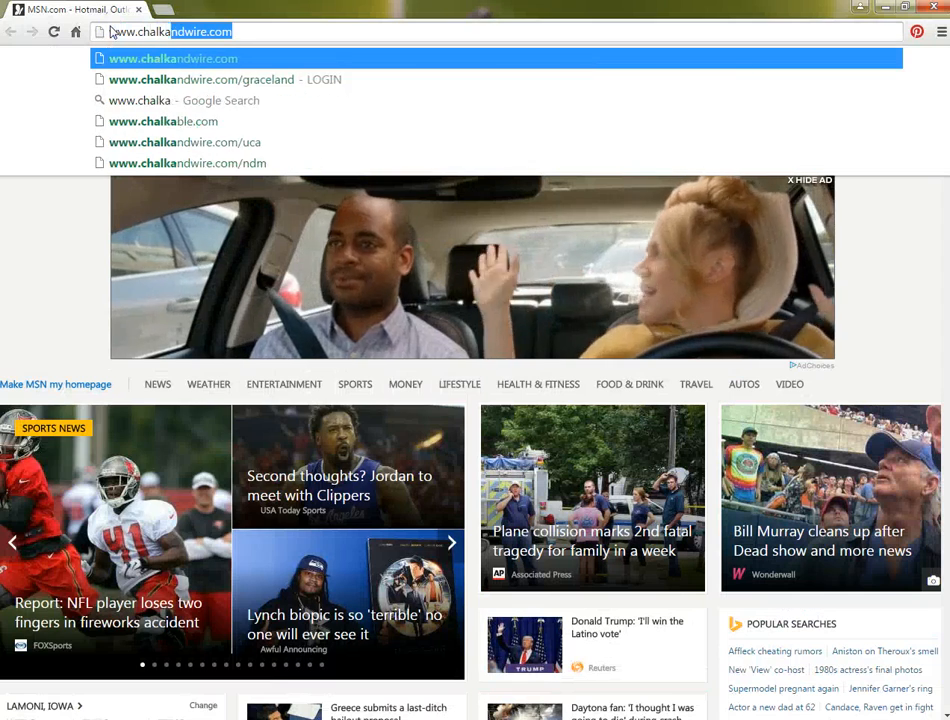
text(.com)
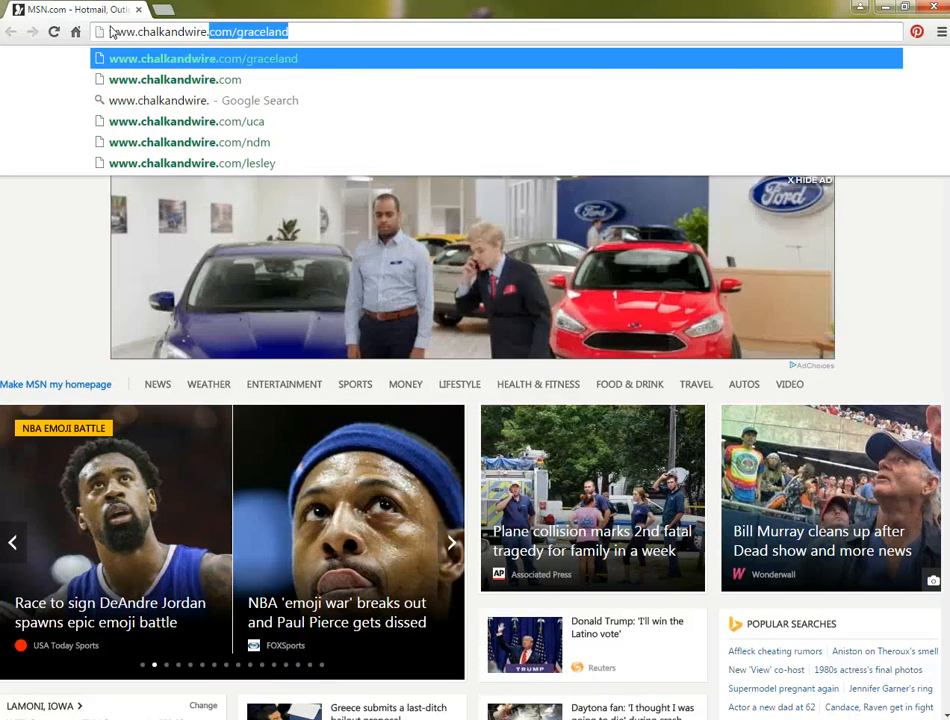
text(/)
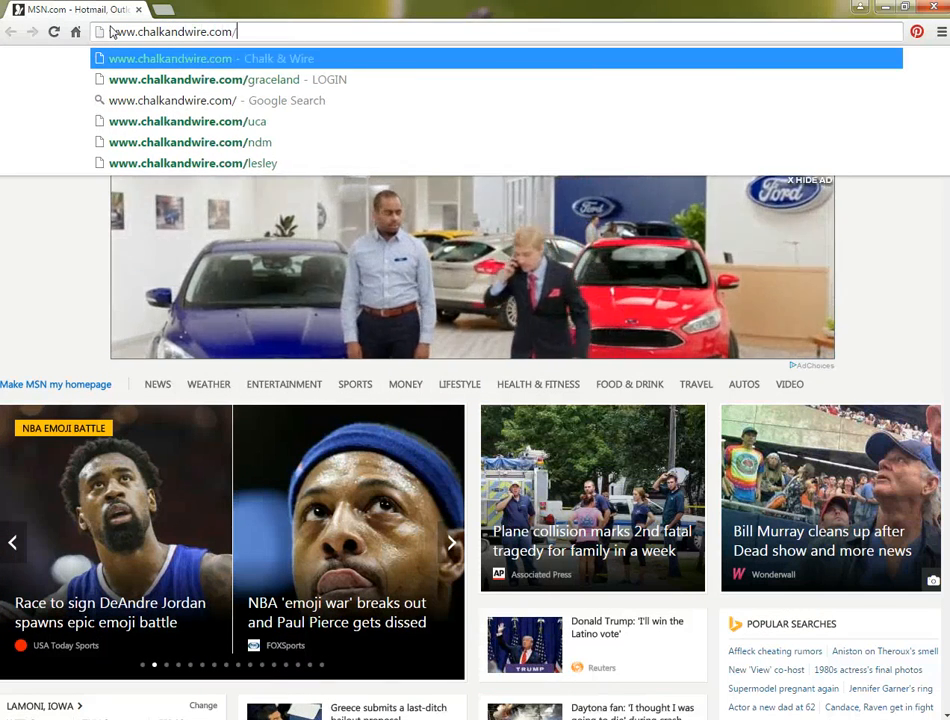
text(graceland)
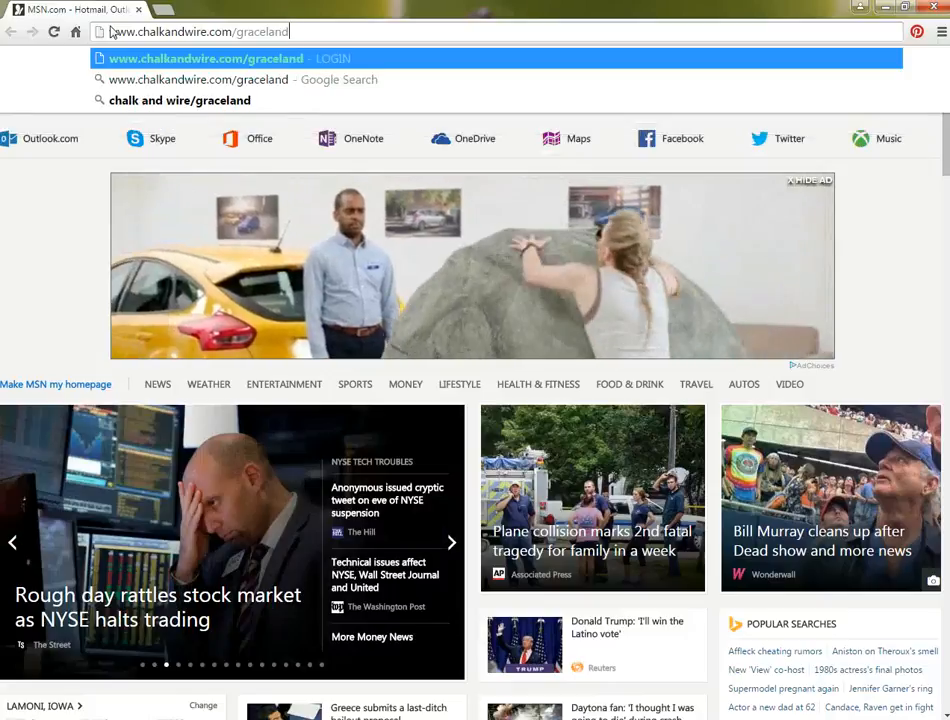
key(Return)
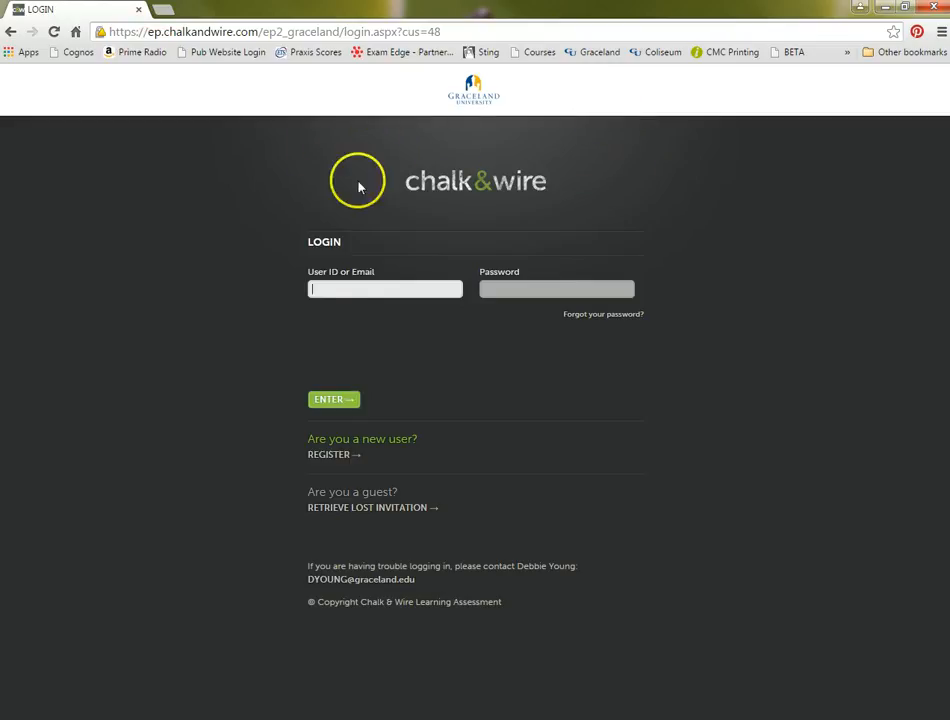
- Log in to Chalk & Wire with the assessor's user ID and account password
click(338, 289)
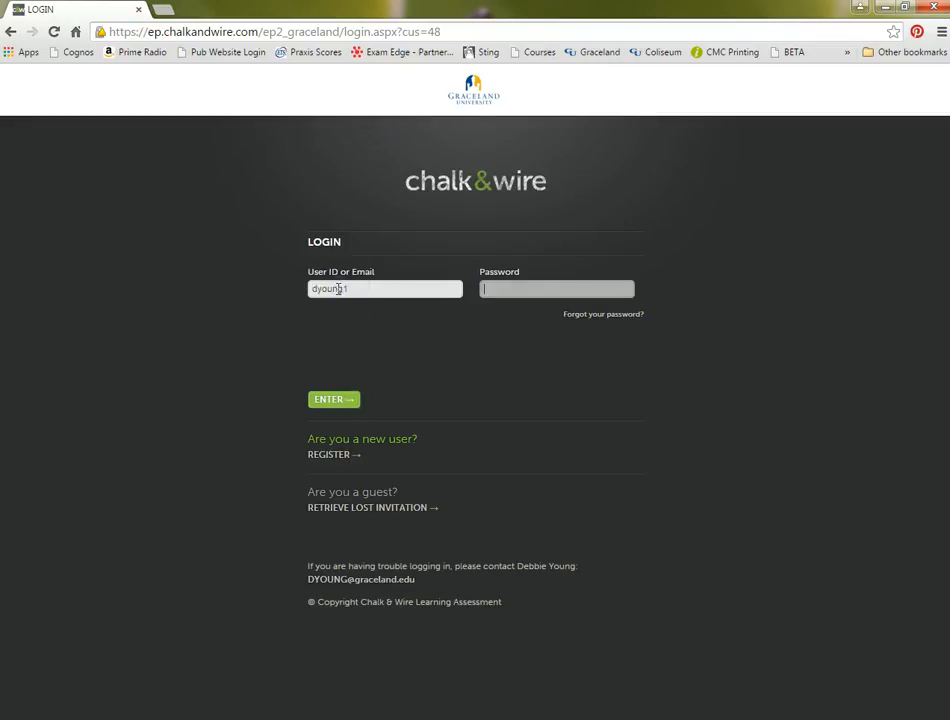
text(p)
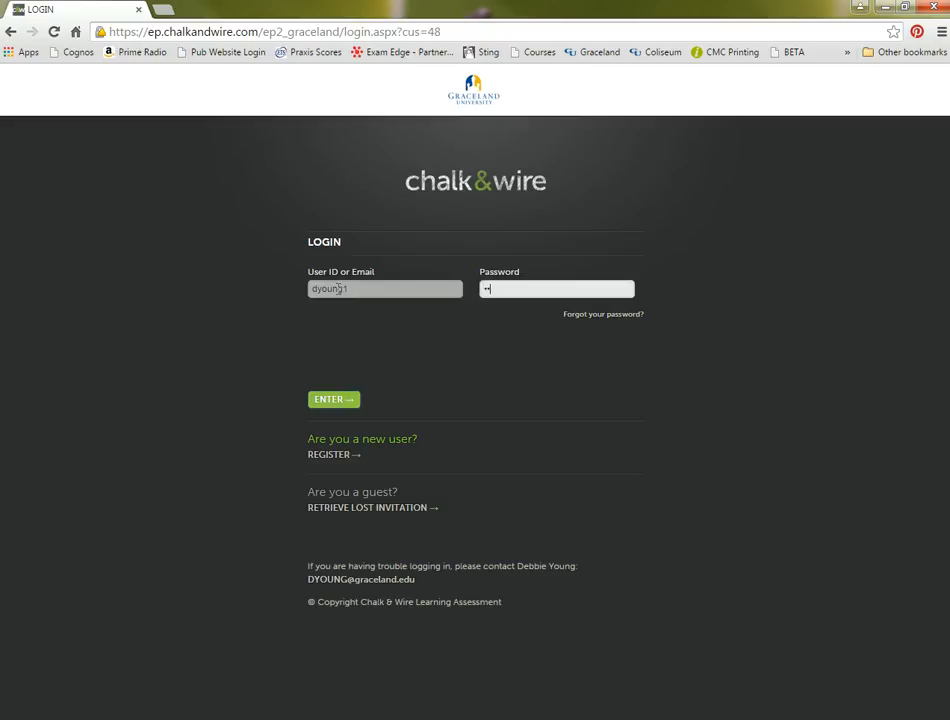
click(320, 400)
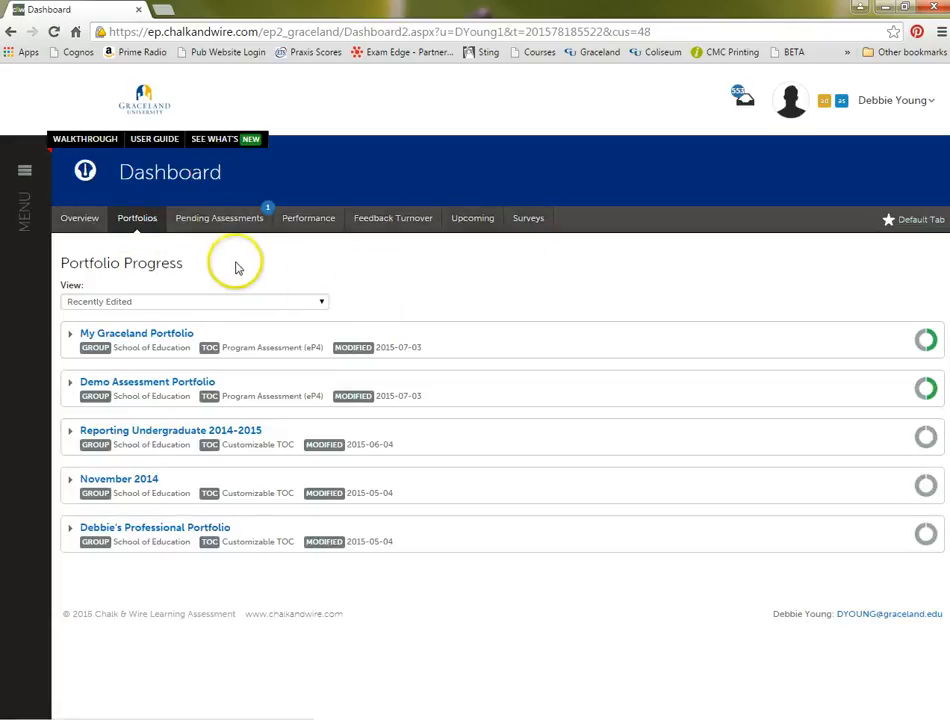
- Show the Pending Assessments on the Dashboard and make that view the default one
click(197, 228)
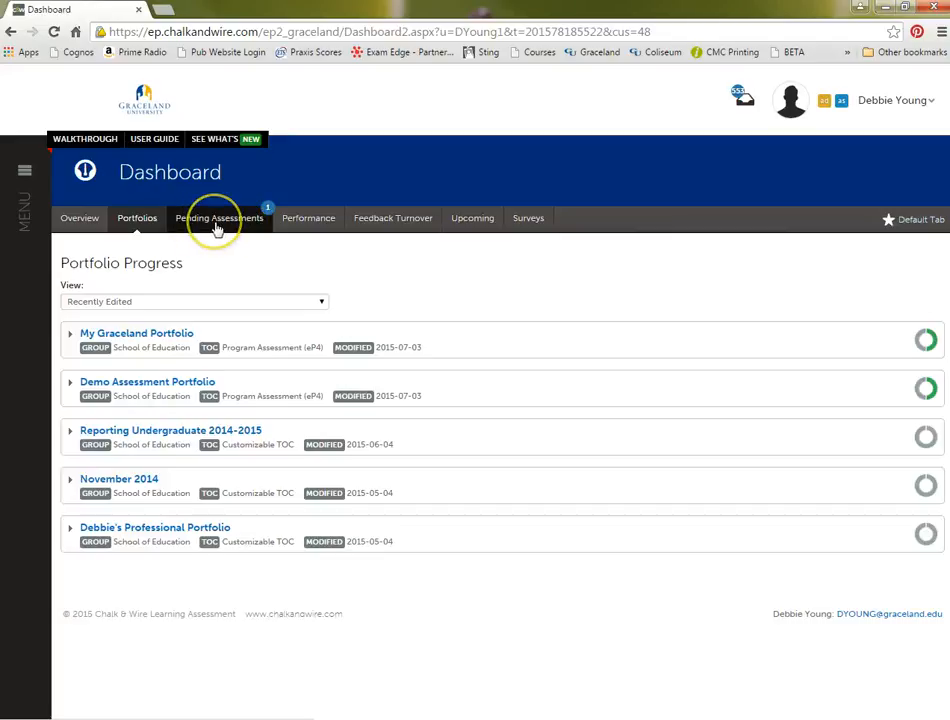
click(219, 225)
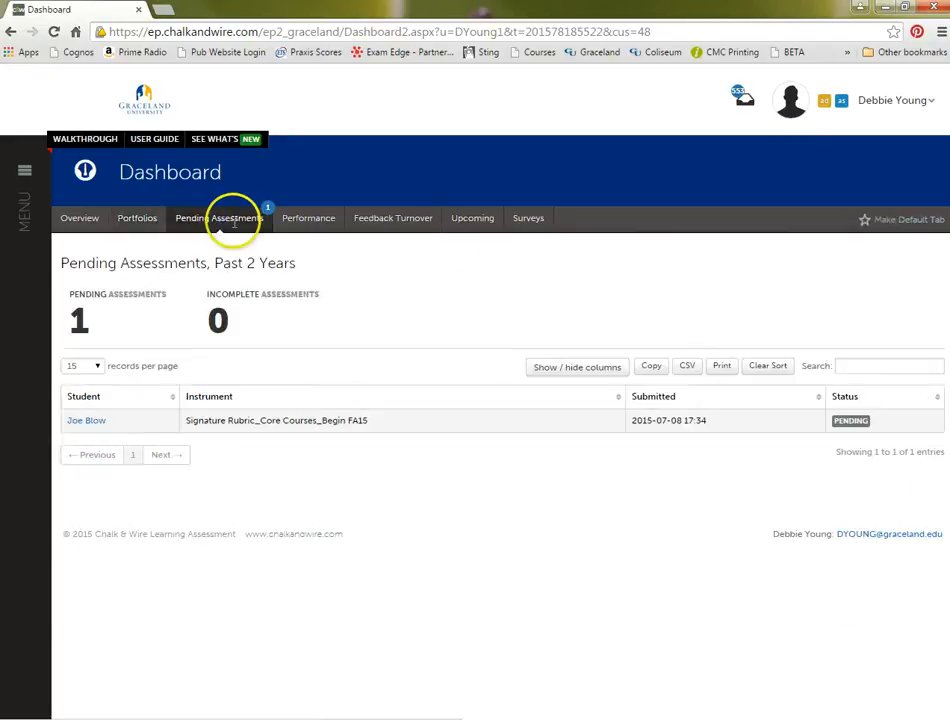
click(865, 222)
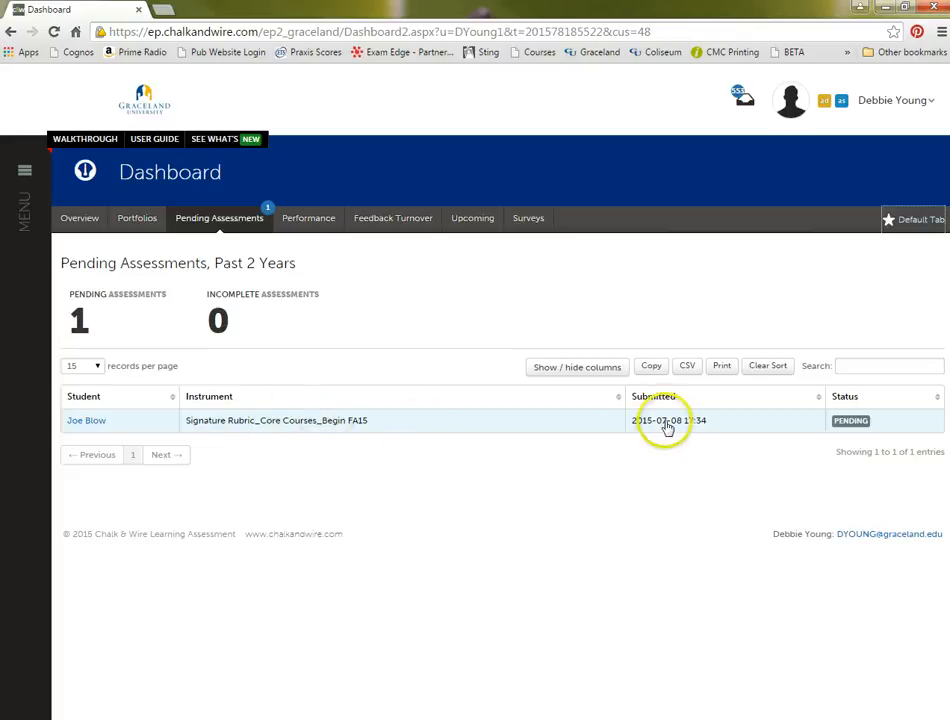
- Open the student's pending Signature Rubric_Core Courses_Begin FA15 submission for assessing
click(857, 422)
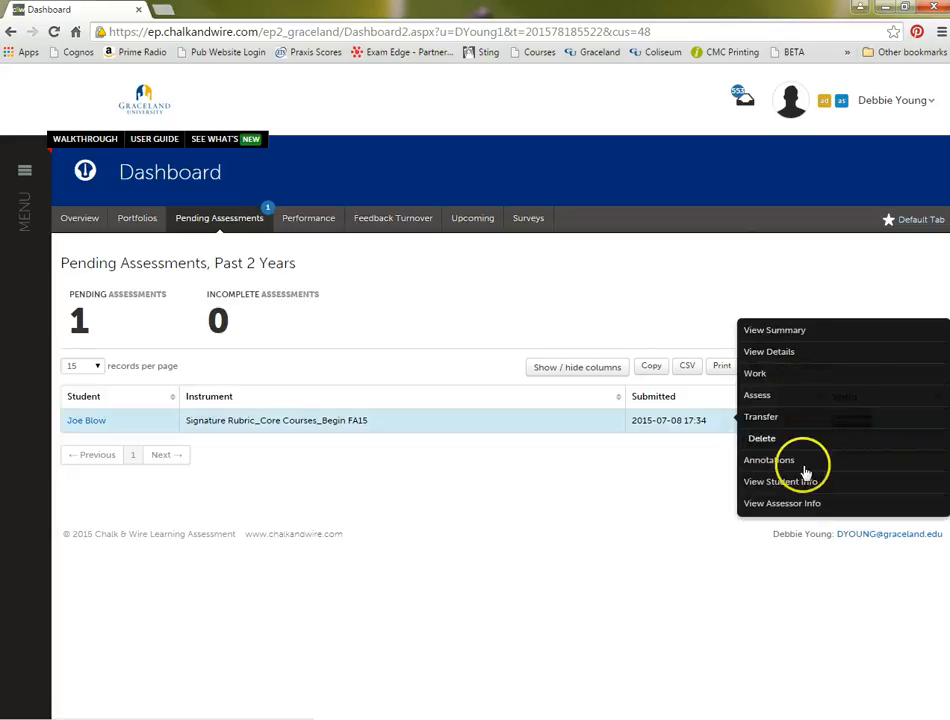
click(766, 399)
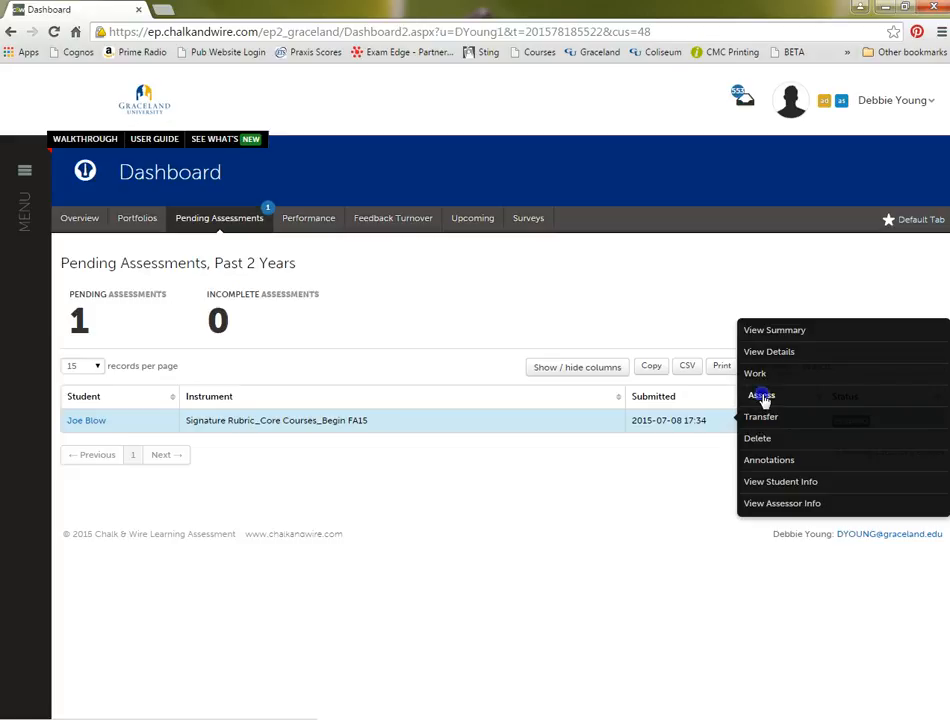
click(762, 396)
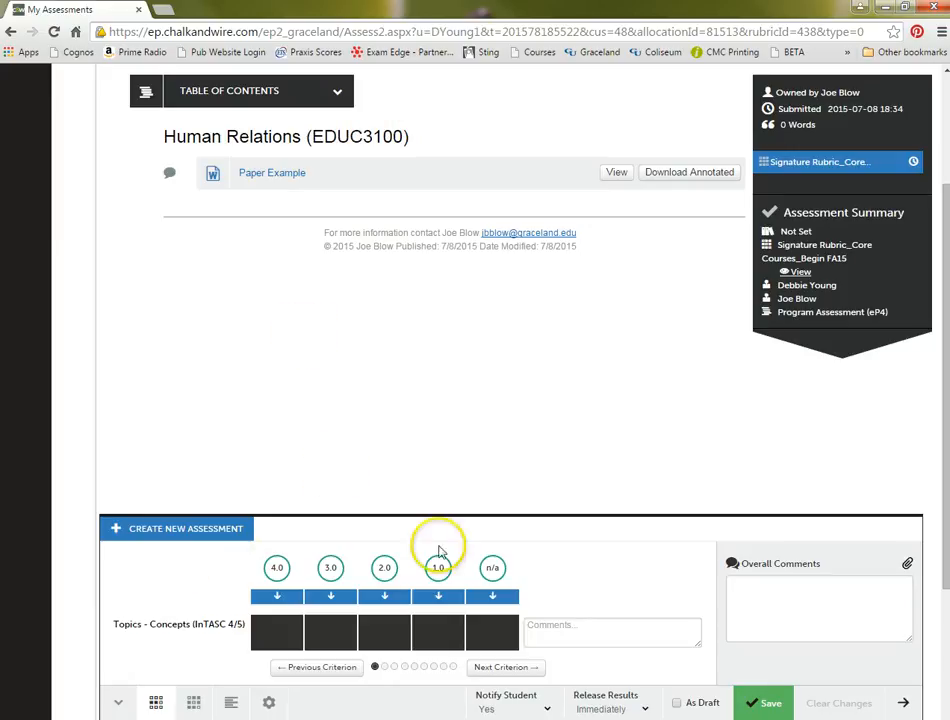
- Score the Topics - Concepts (InTASC 4/5) criterion 4.0 and advance to the next criterion
mouse_move(145, 621)
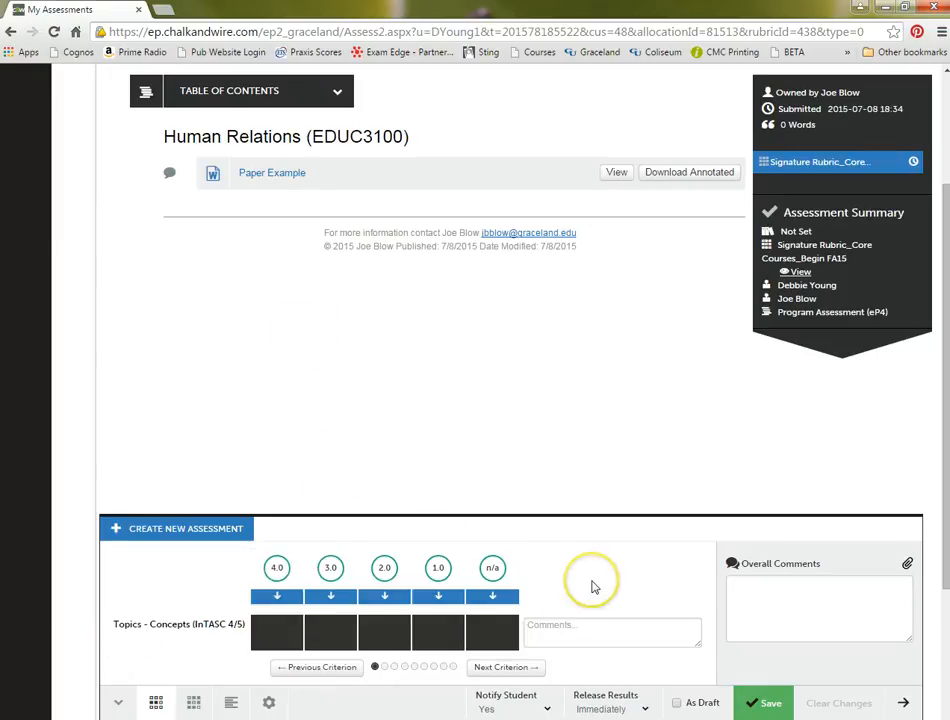
mouse_move(180, 636)
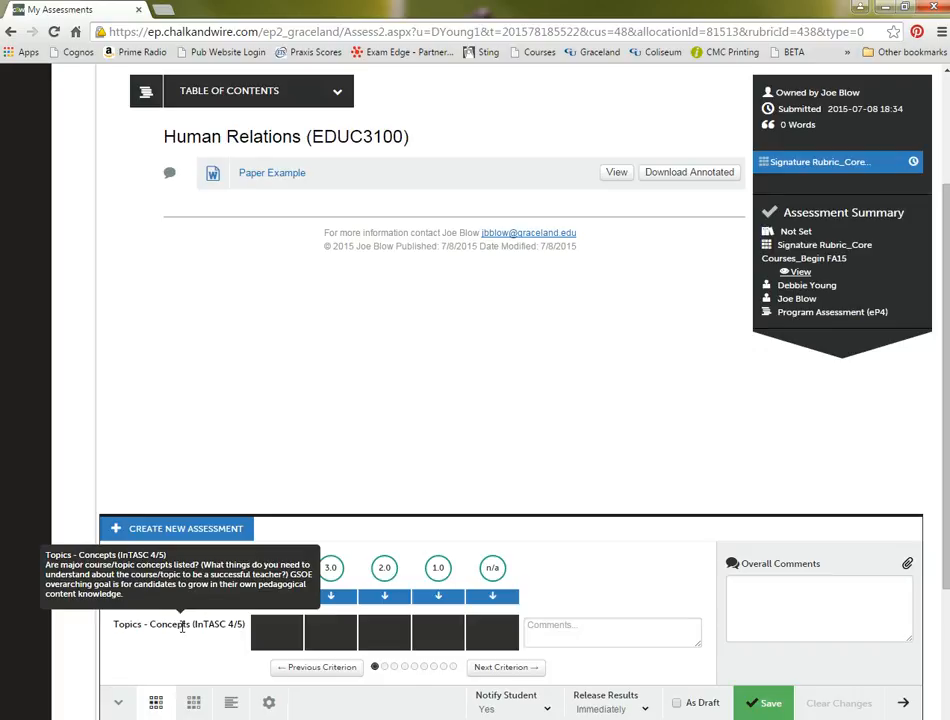
click(287, 643)
click(287, 639)
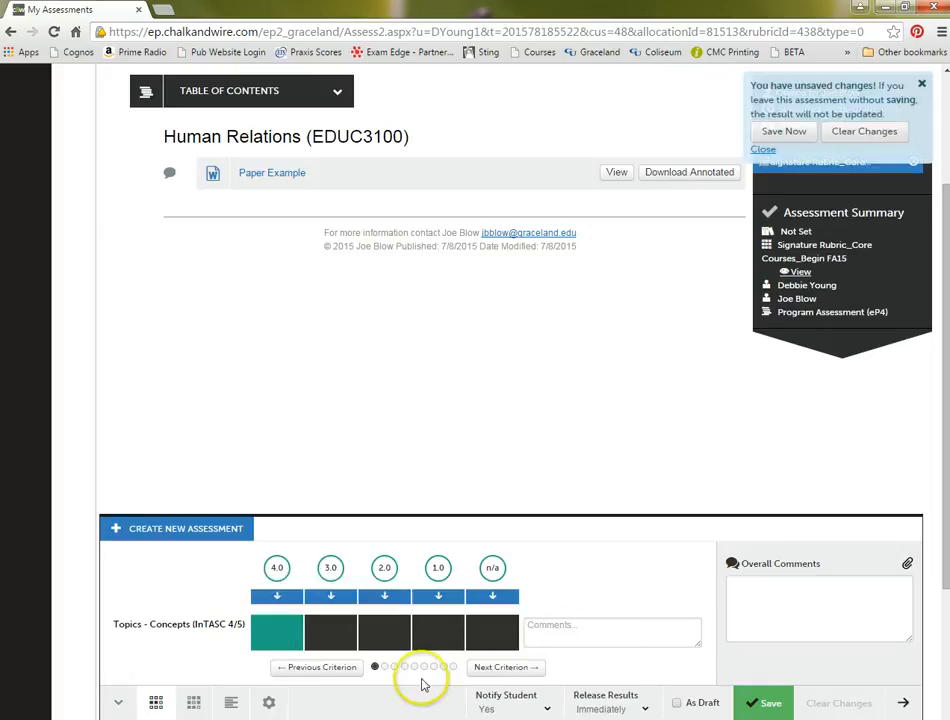
click(493, 672)
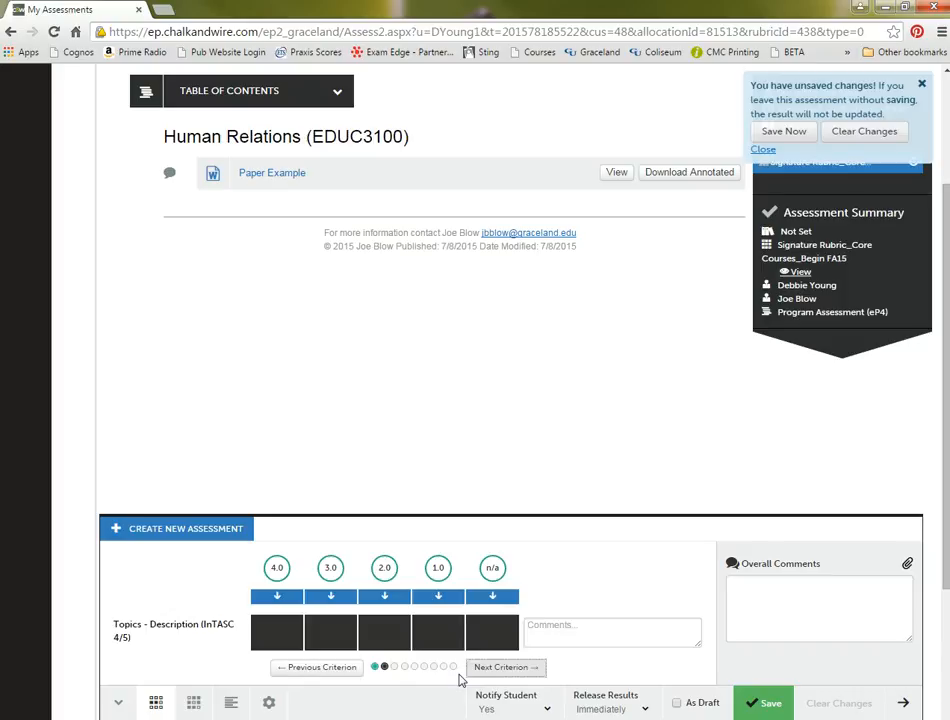
click(545, 628)
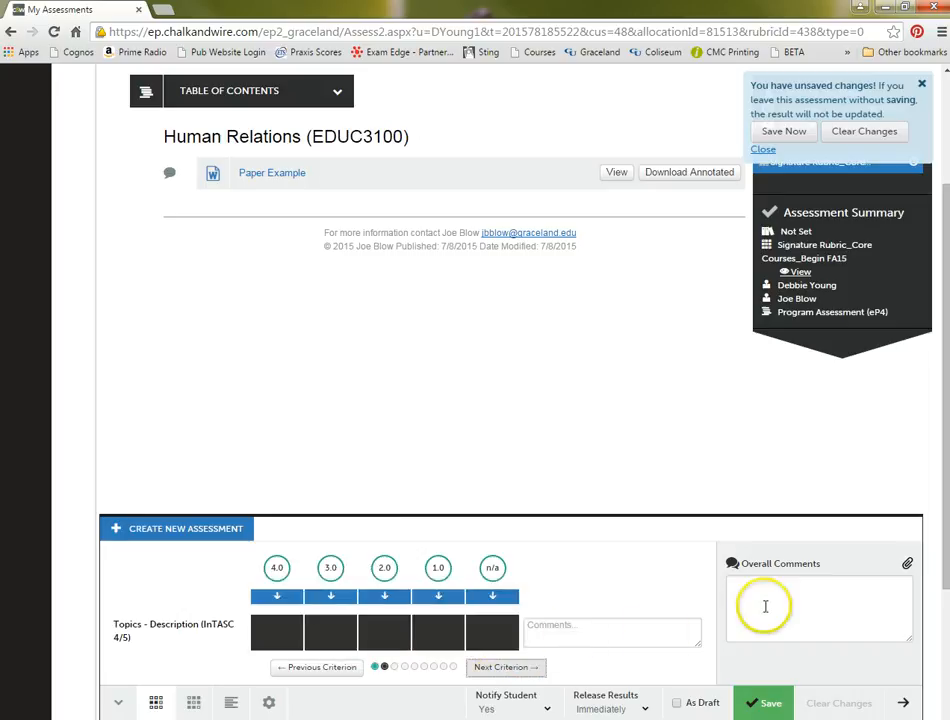
click(738, 590)
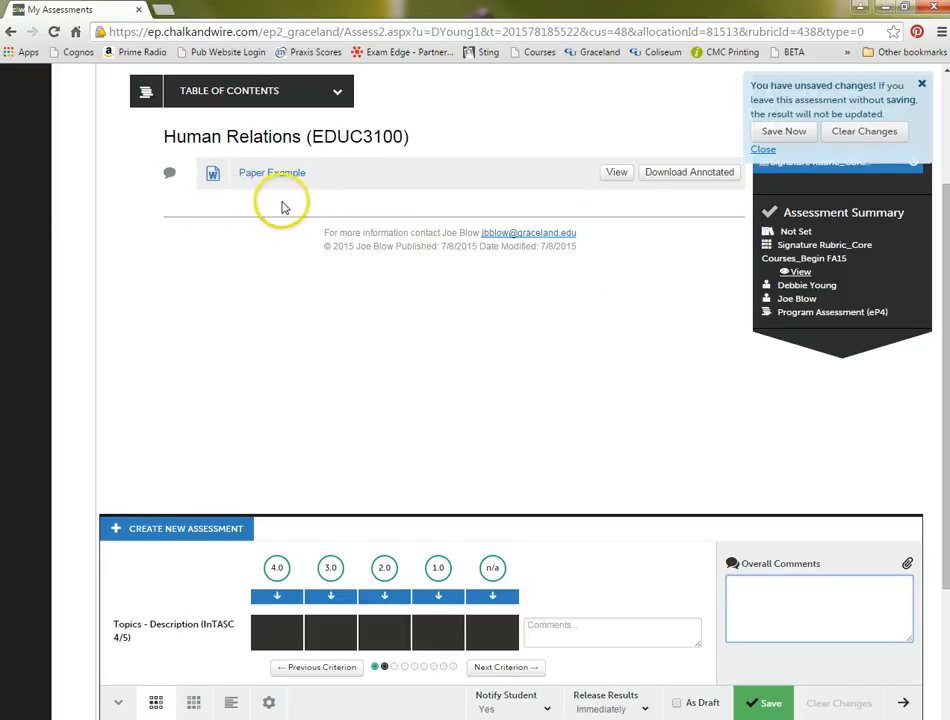
- View the Paper Example in the browser and add a point comment "adjfaldjl;adj;fj;l" in the first paragraph
click(616, 176)
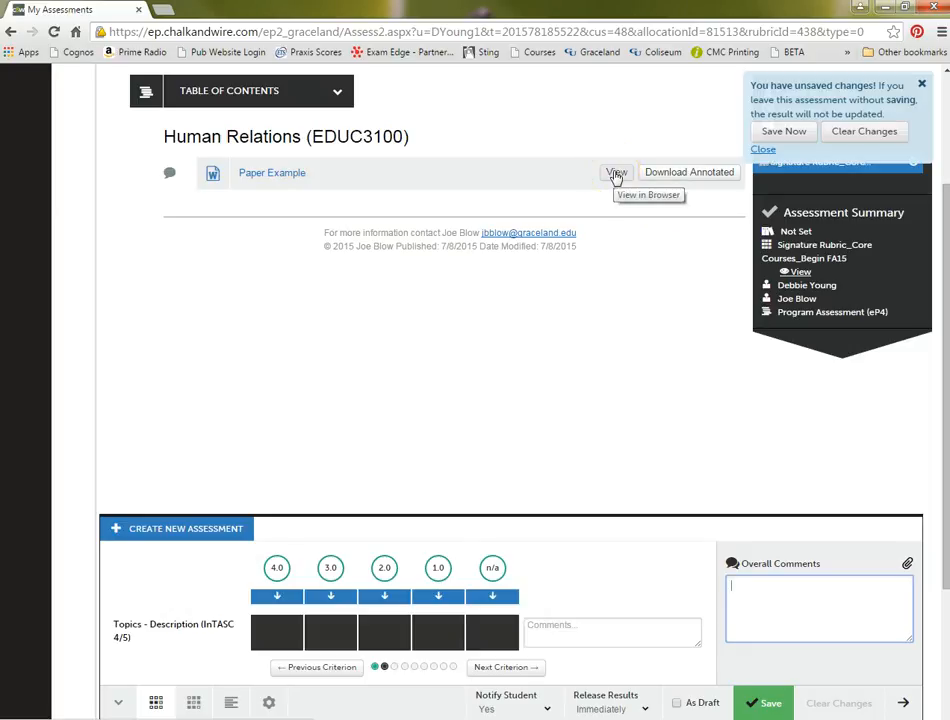
click(616, 176)
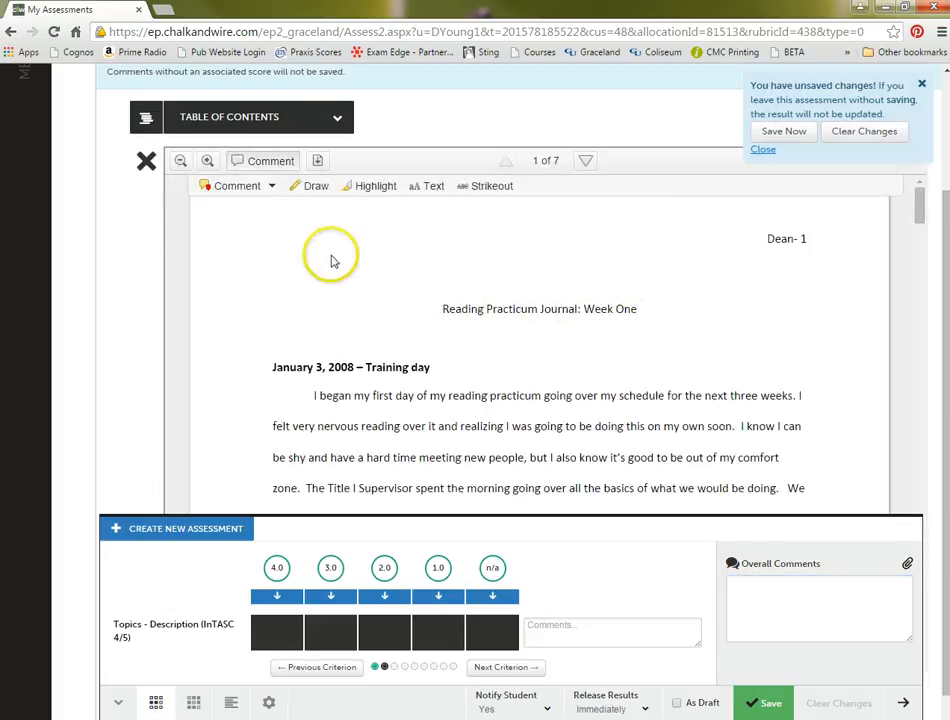
click(271, 189)
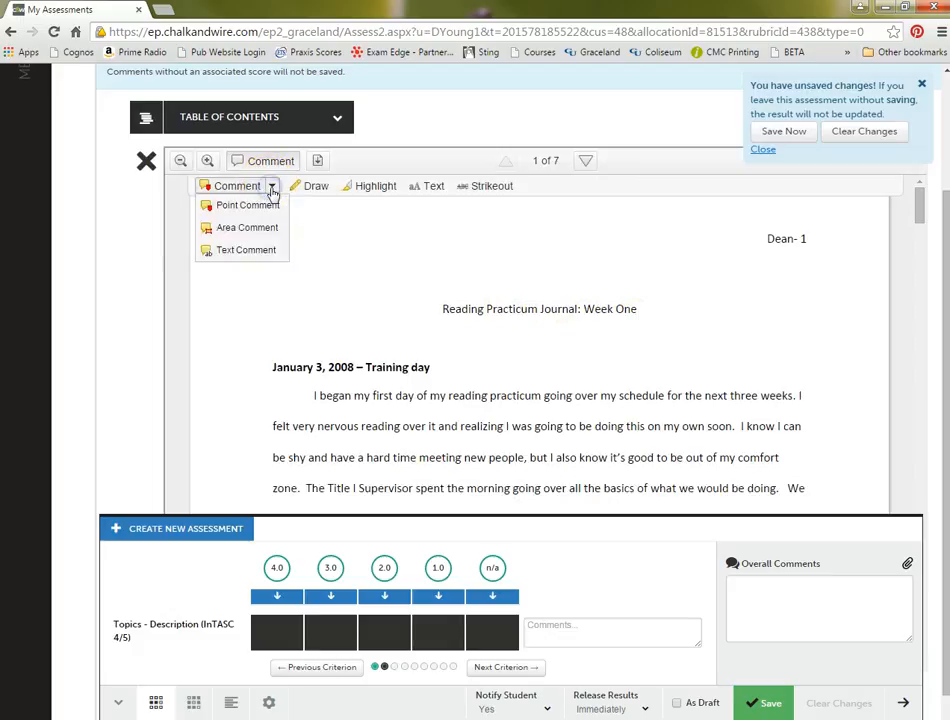
click(260, 205)
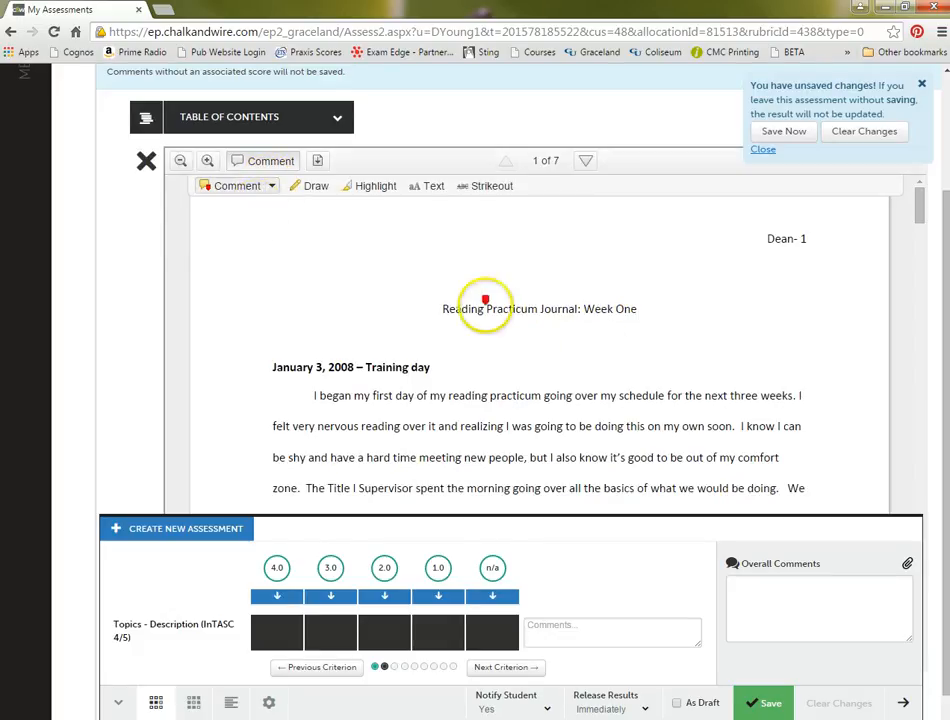
click(577, 444)
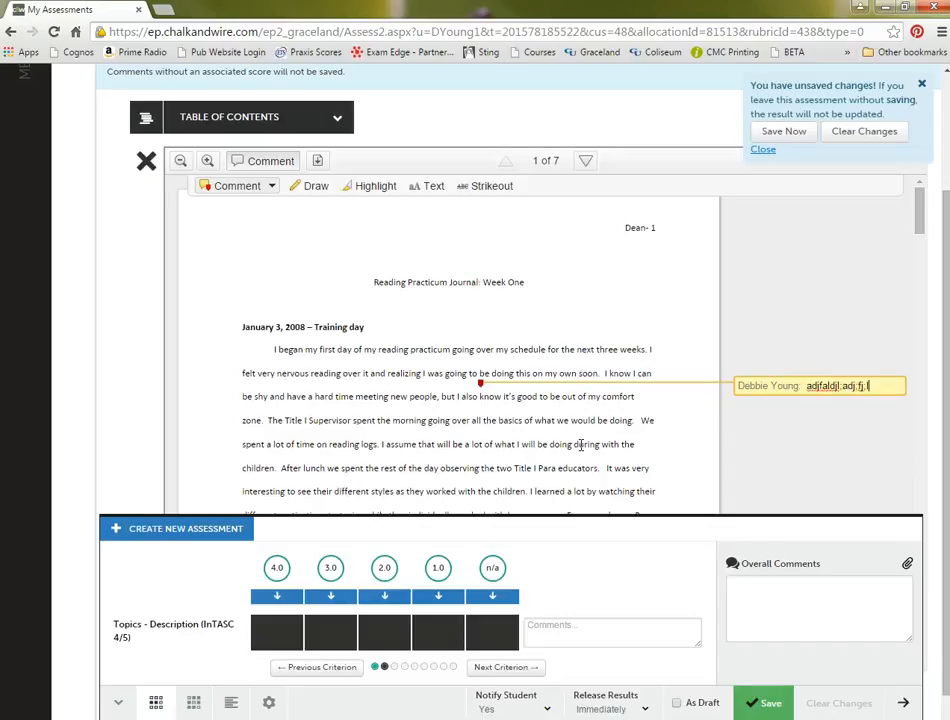
click(756, 444)
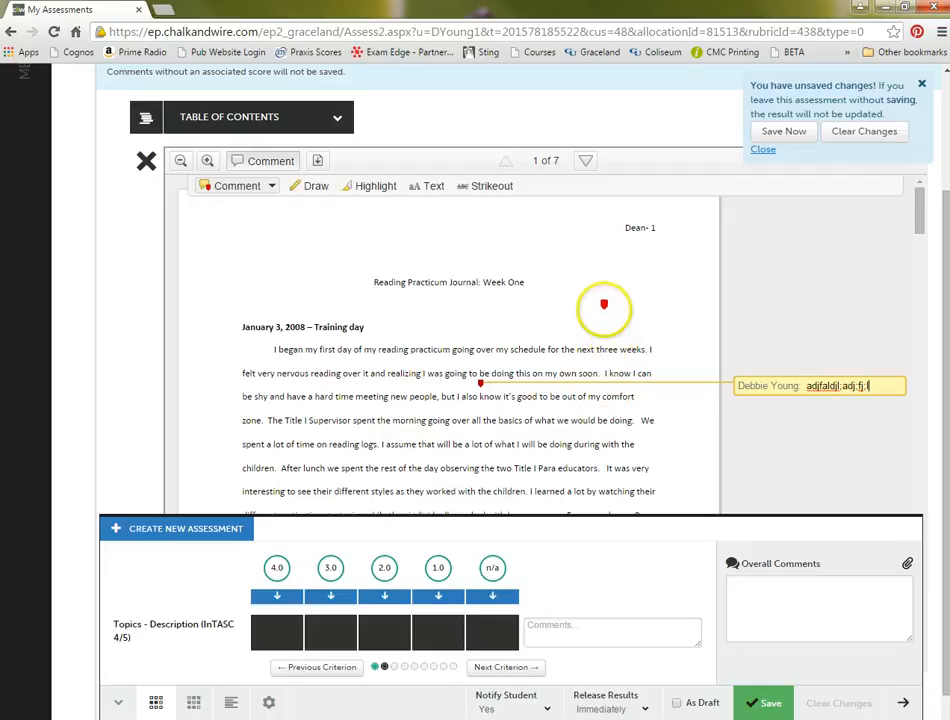
click(271, 191)
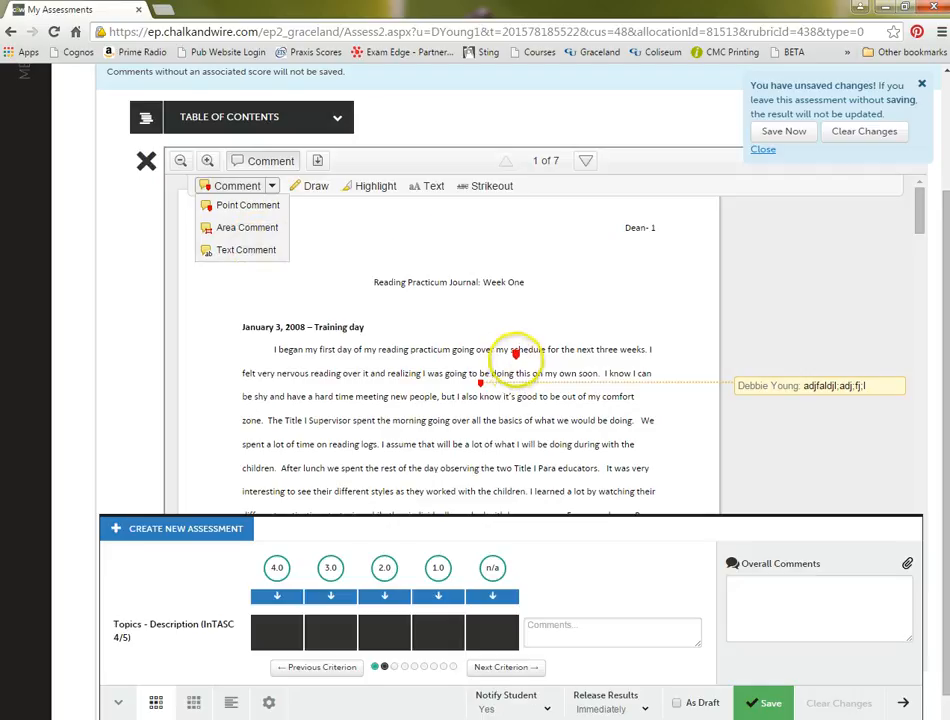
click(372, 190)
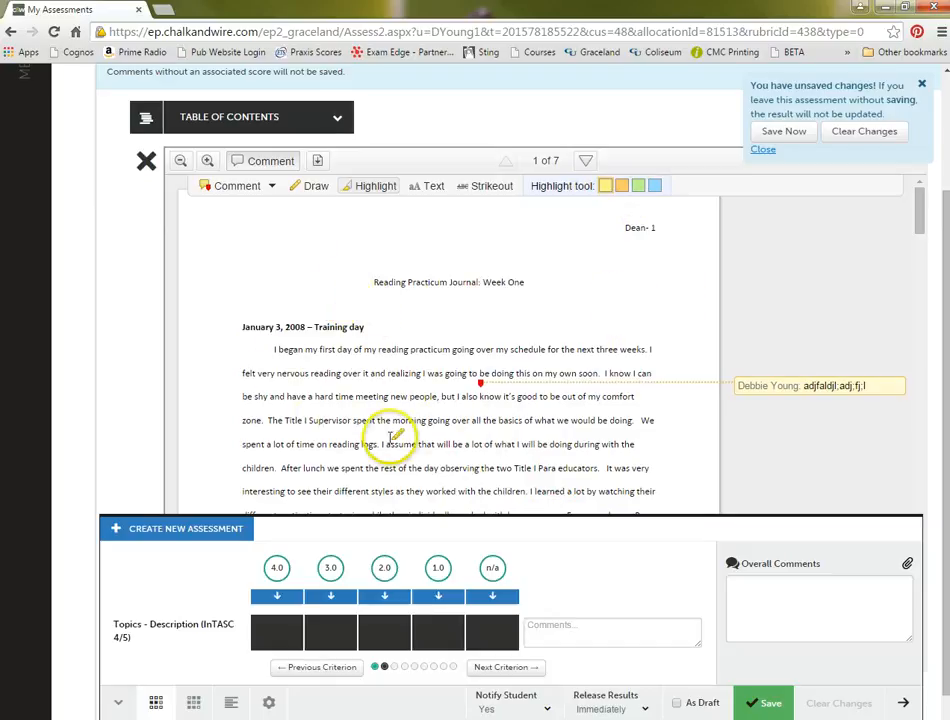
- Close the Paper Example view and save the student's assessment
click(147, 166)
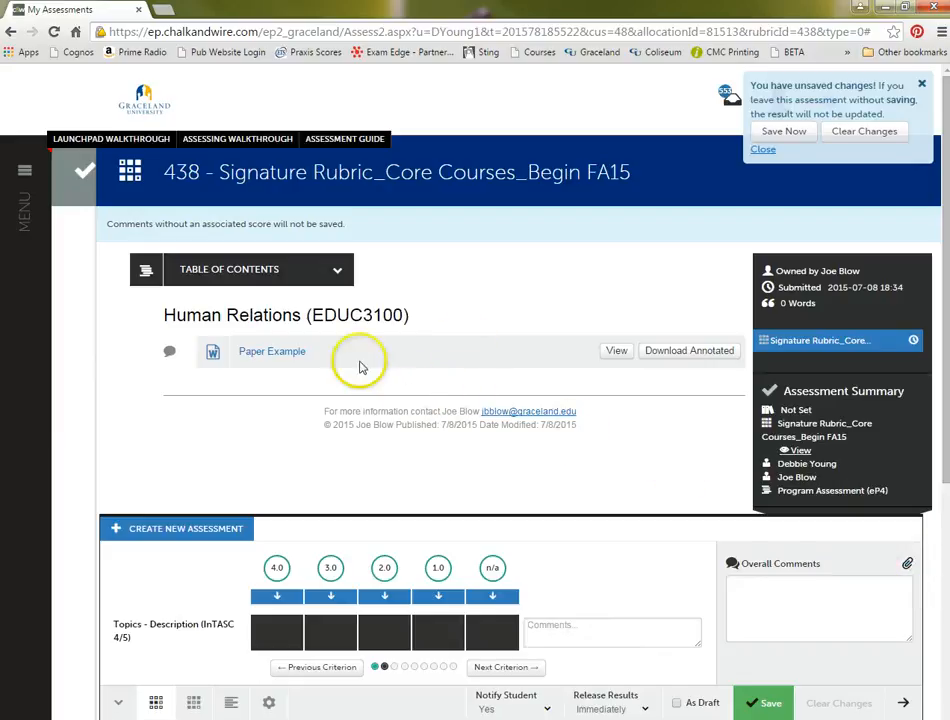
click(432, 363)
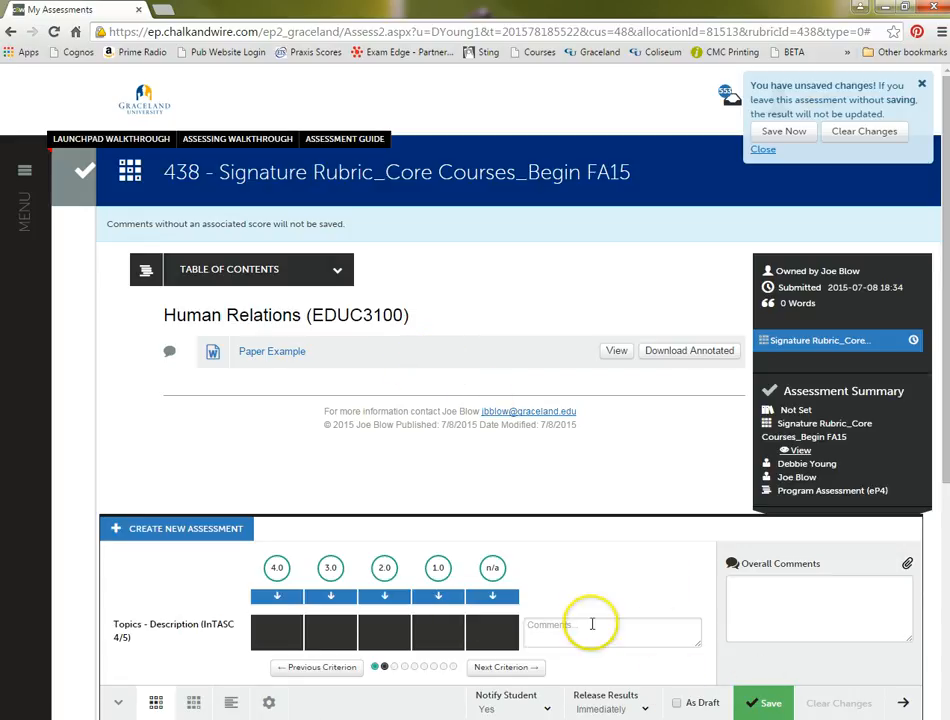
click(760, 705)
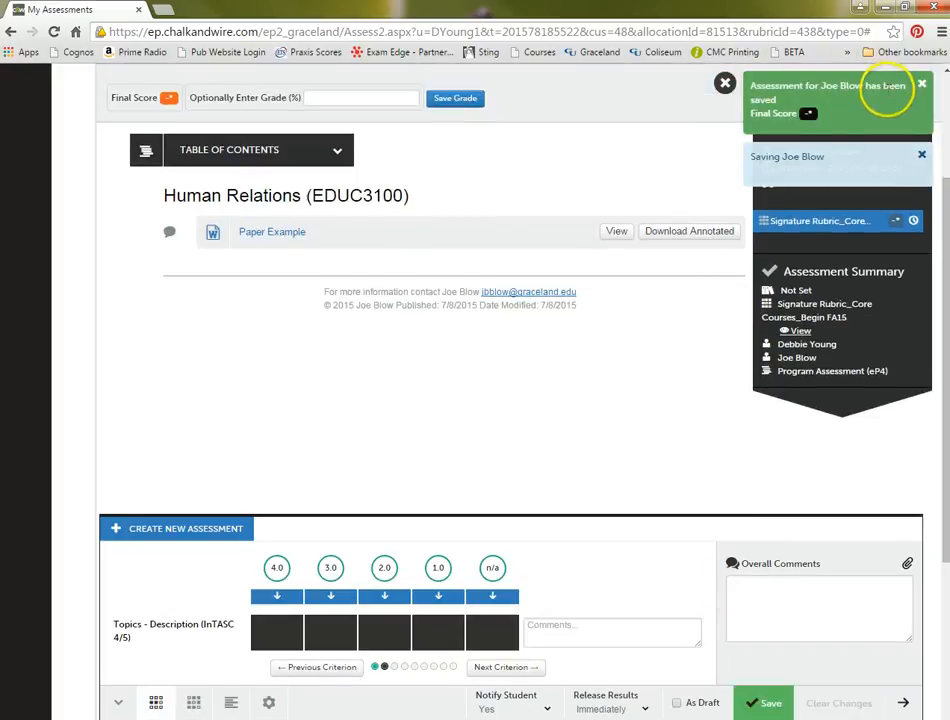
- Dismiss the save notifications on the student's Signature Rubric_Core Courses_Begin FA15 assessment
click(922, 84)
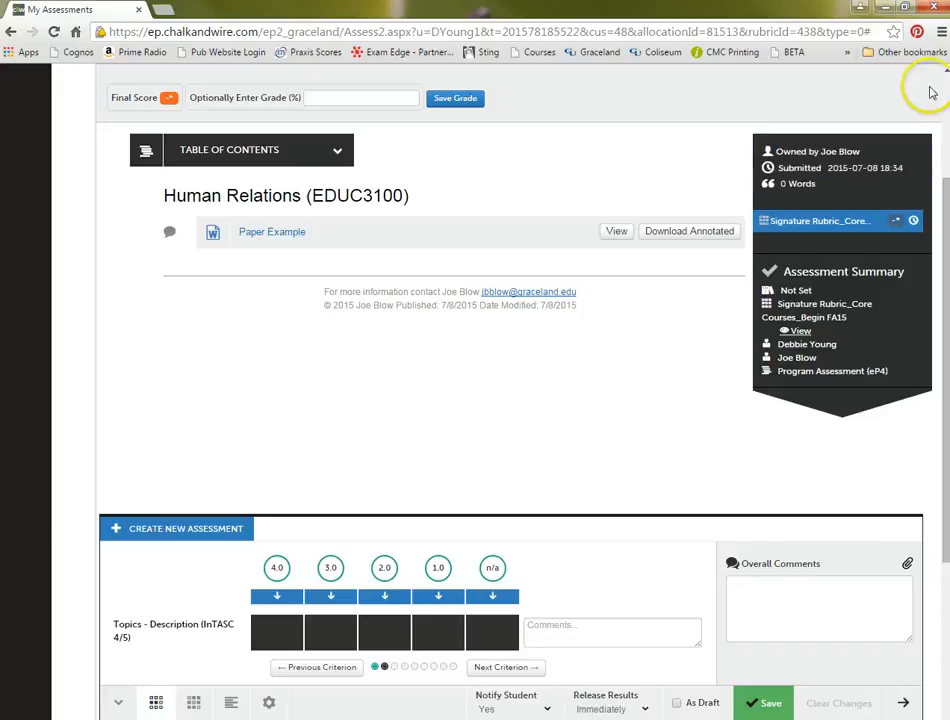
scroll(575, 410, up, 3)
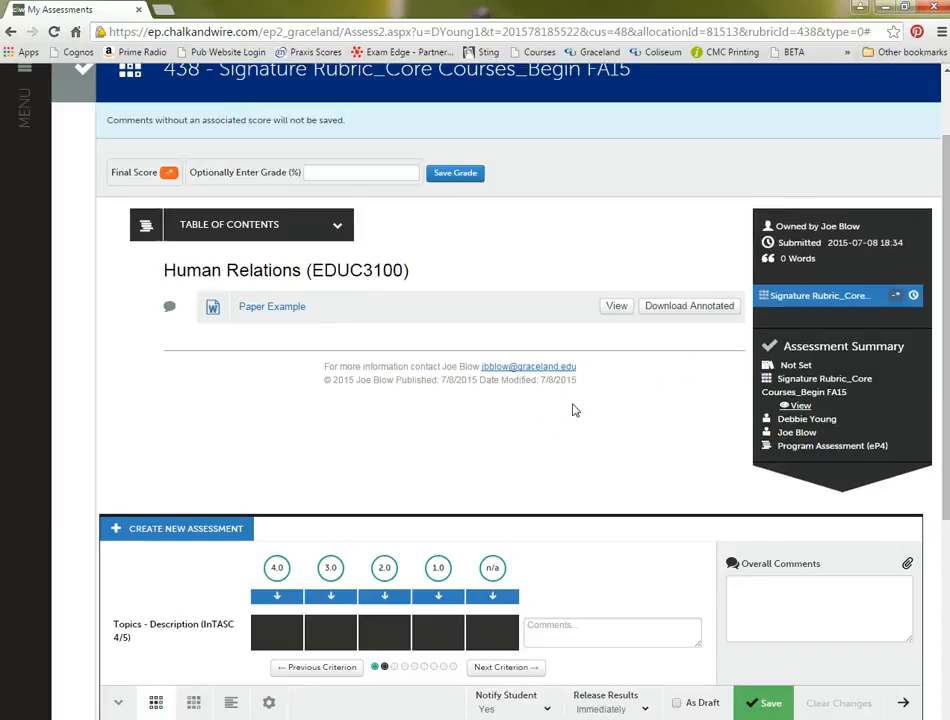
scroll(575, 410, down, 2)
scroll(575, 410, up, 1)
scroll(575, 410, up, 2)
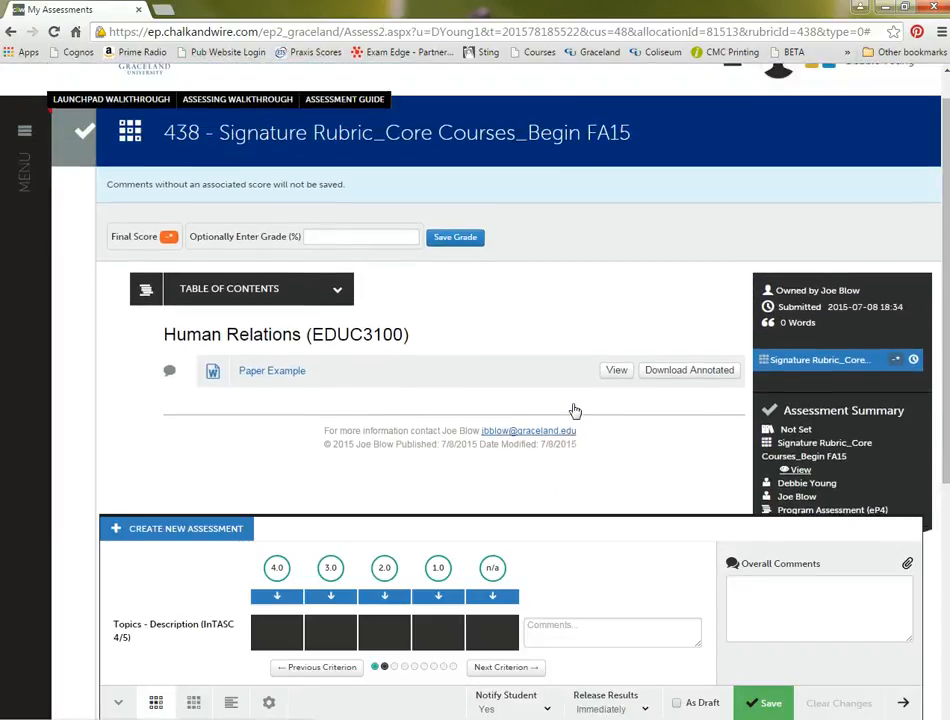
click(626, 452)
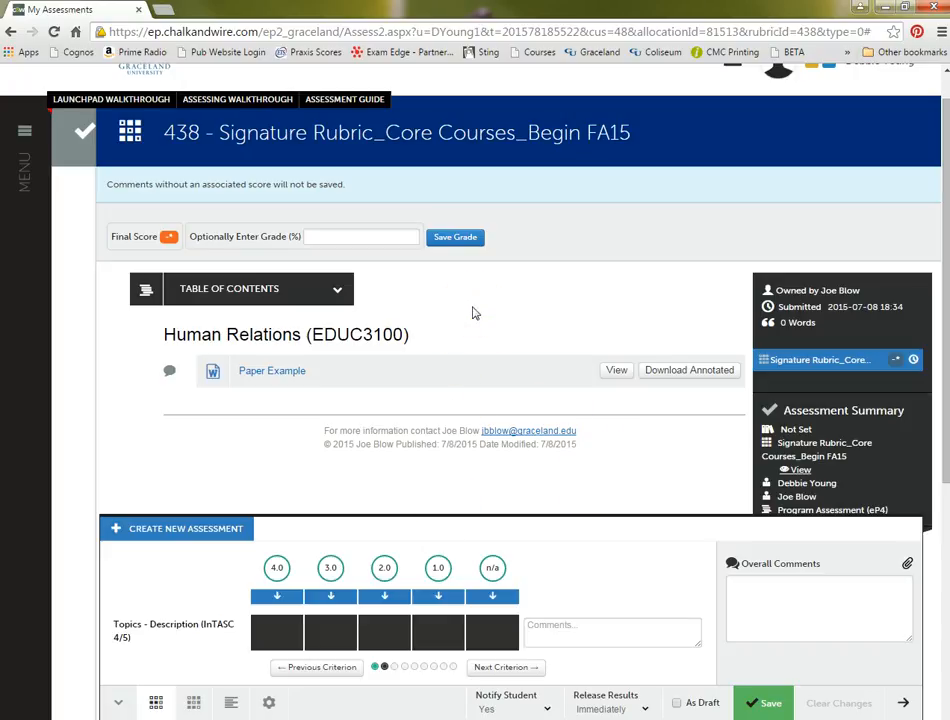
- Leave the student's submission and return to the Assessment page with the pending assessments for this instrument
click(28, 133)
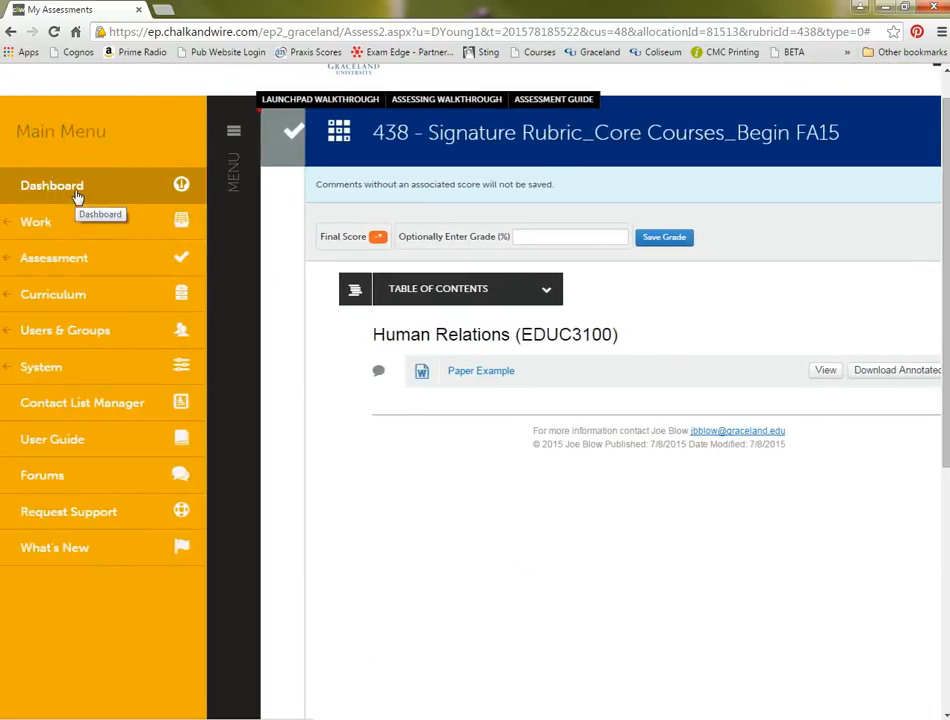
click(289, 136)
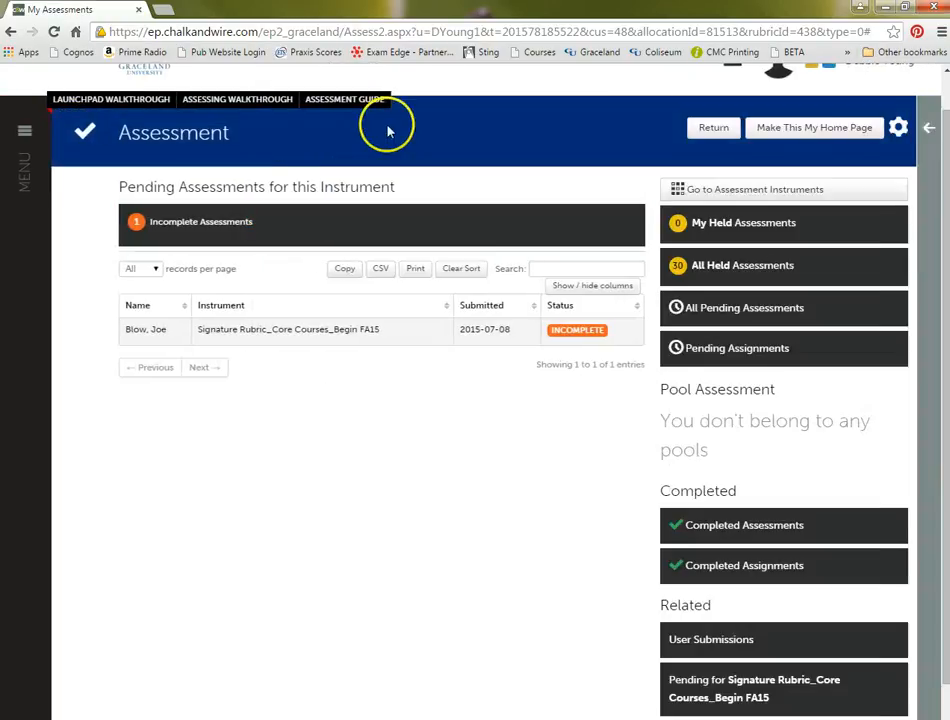
scroll(389, 148, up, 1)
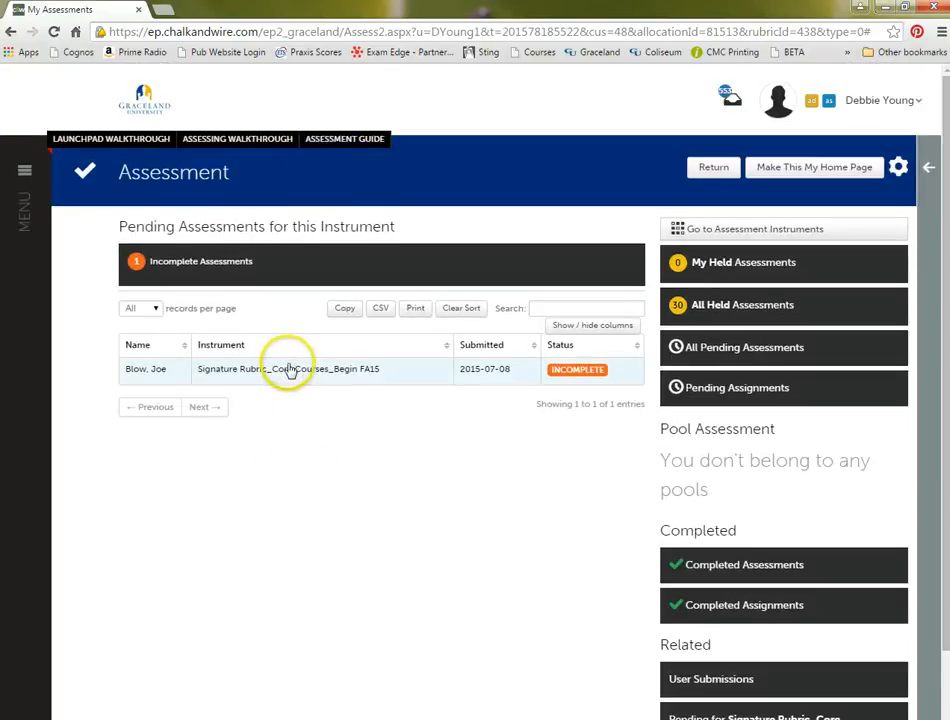
- List all pending assessments and show the actions available for the student's incomplete Signature Rubric_Core Courses_Begin FA15 submission
click(713, 355)
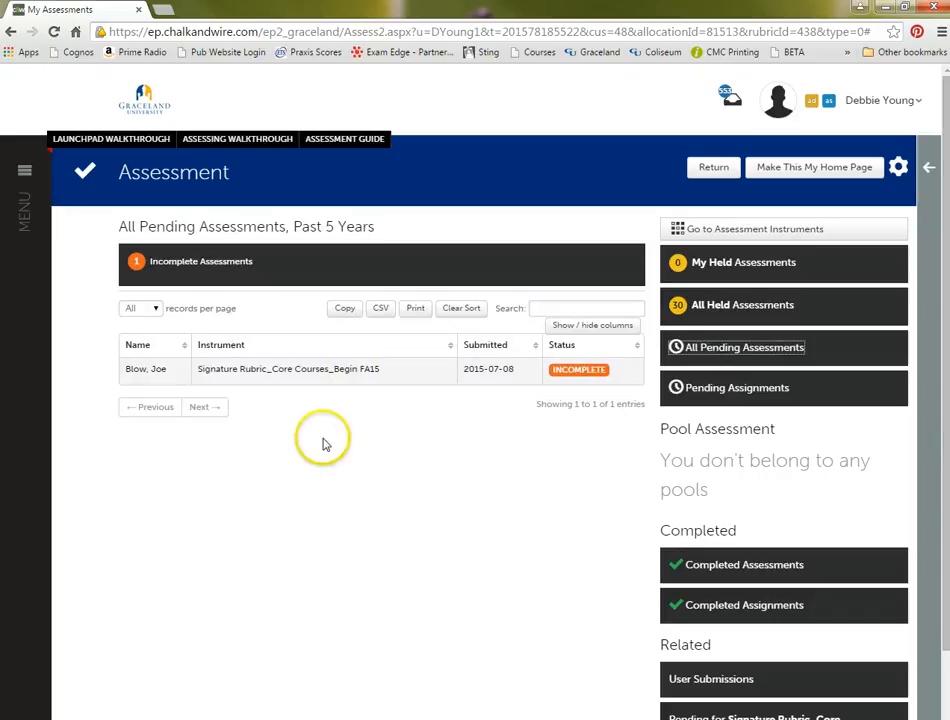
click(585, 373)
click(582, 371)
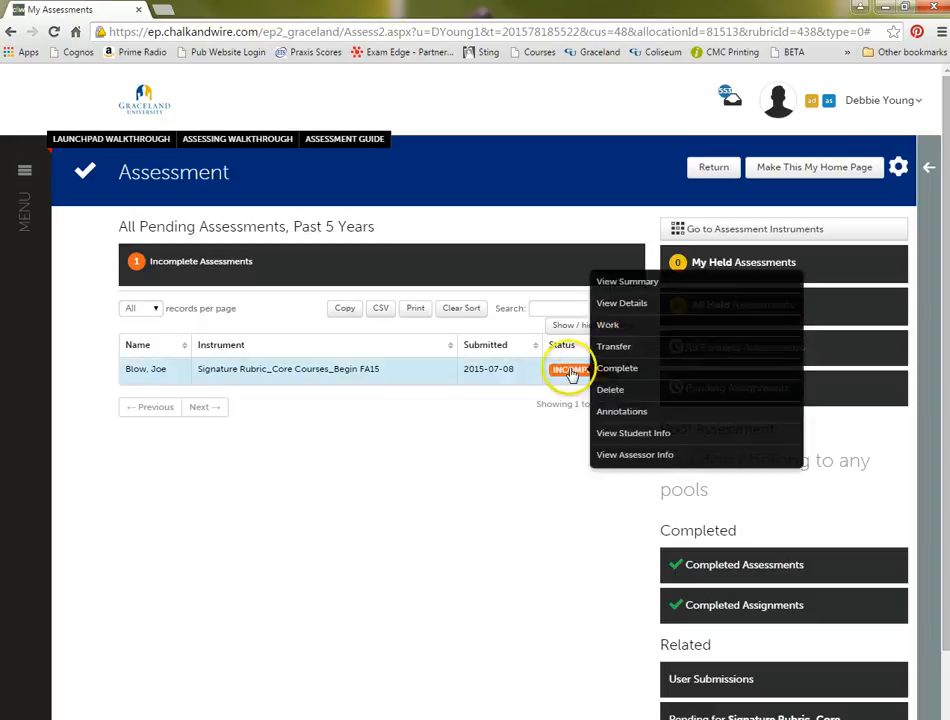
click(627, 370)
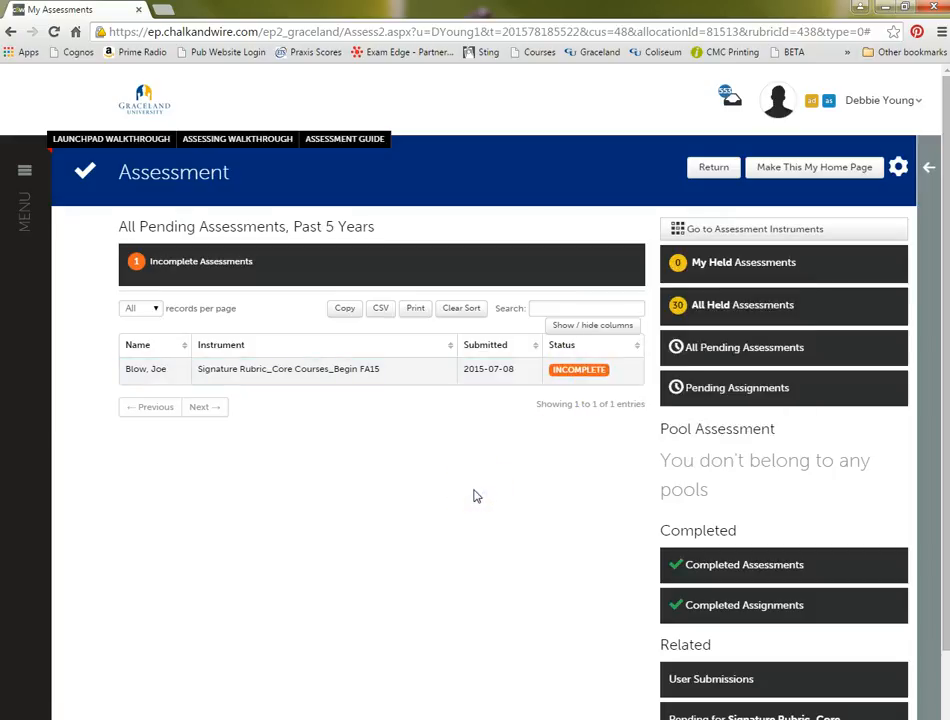
scroll(760, 556, down, 1)
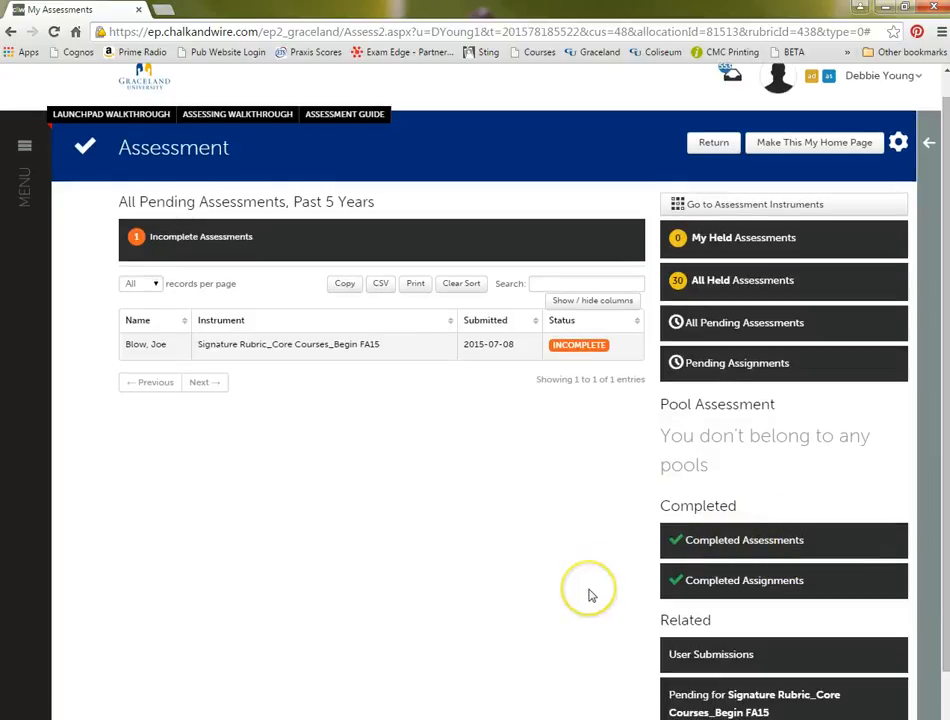
scroll(590, 593, up, 1)
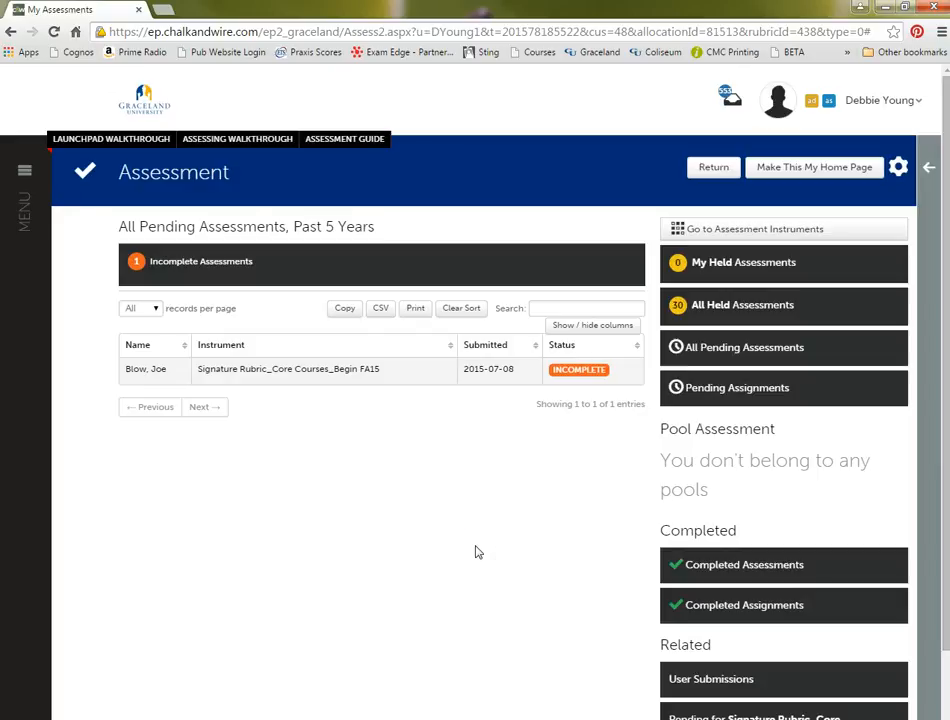